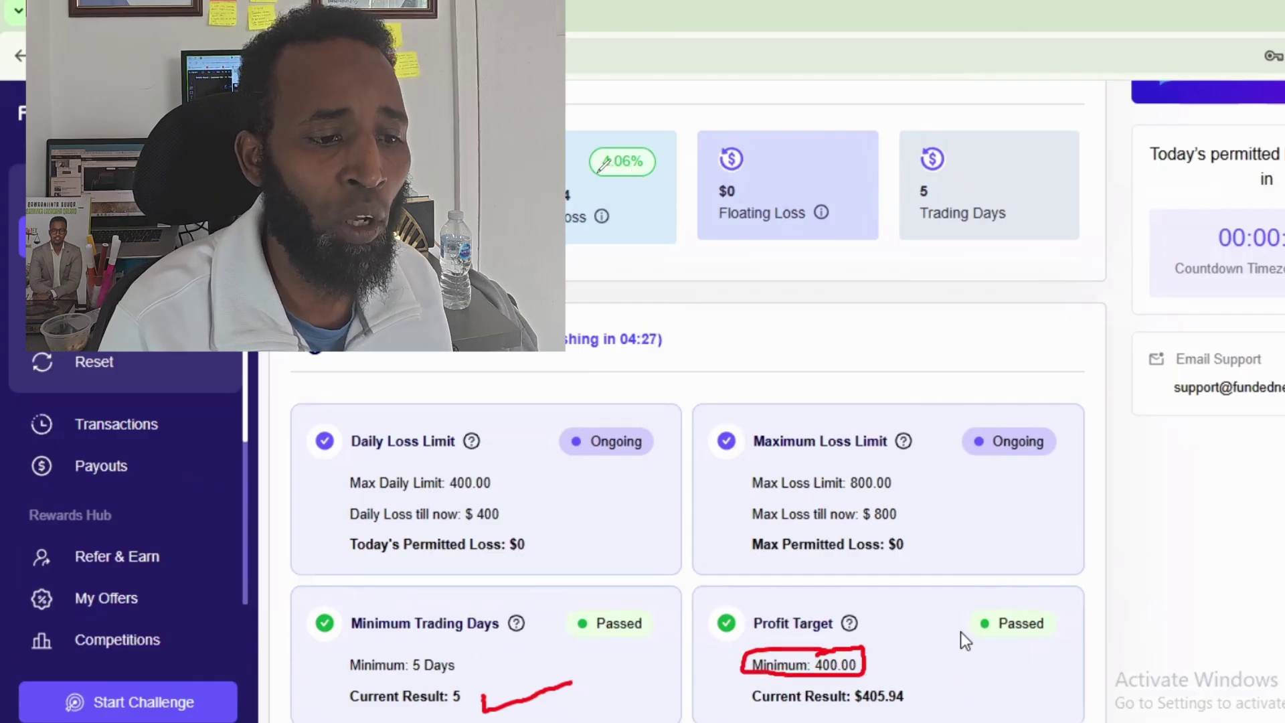
Circle the profit percentage in the account stats, and undo the three annotation marks on the screen.
{"action": "mouse_move", "coordinate": [603, 166]}
{"action": "left_mouse_down"}
{"action": "mouse_move", "coordinate": [673, 180]}
{"action": "mouse_move", "coordinate": [619, 130]}
{"action": "mouse_move", "coordinate": [592, 161]}
{"action": "left_mouse_up"}
{"action": "scroll", "coordinate": [728, 372], "scroll_direction": "down", "scroll_amount": 2}
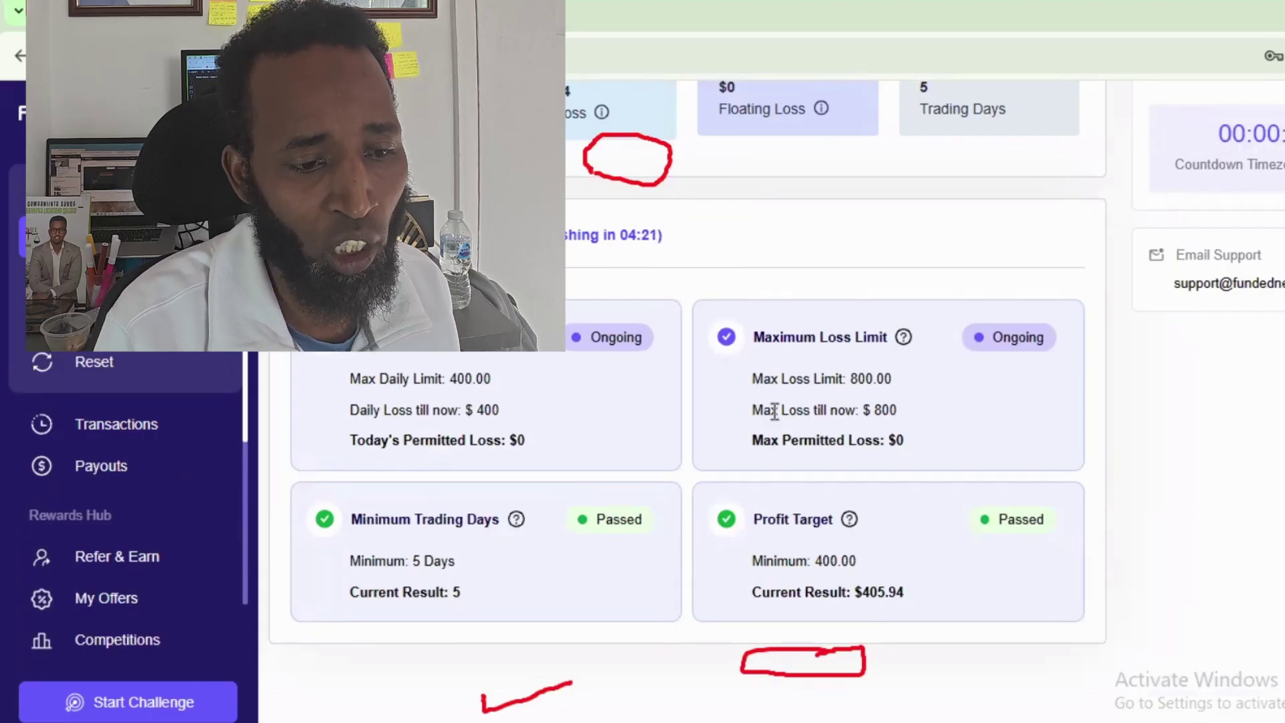
{"action": "key", "text": "ctrl+z"}
{"action": "key", "text": "ctrl+z"}
{"action": "key", "text": "ctrl+z"}
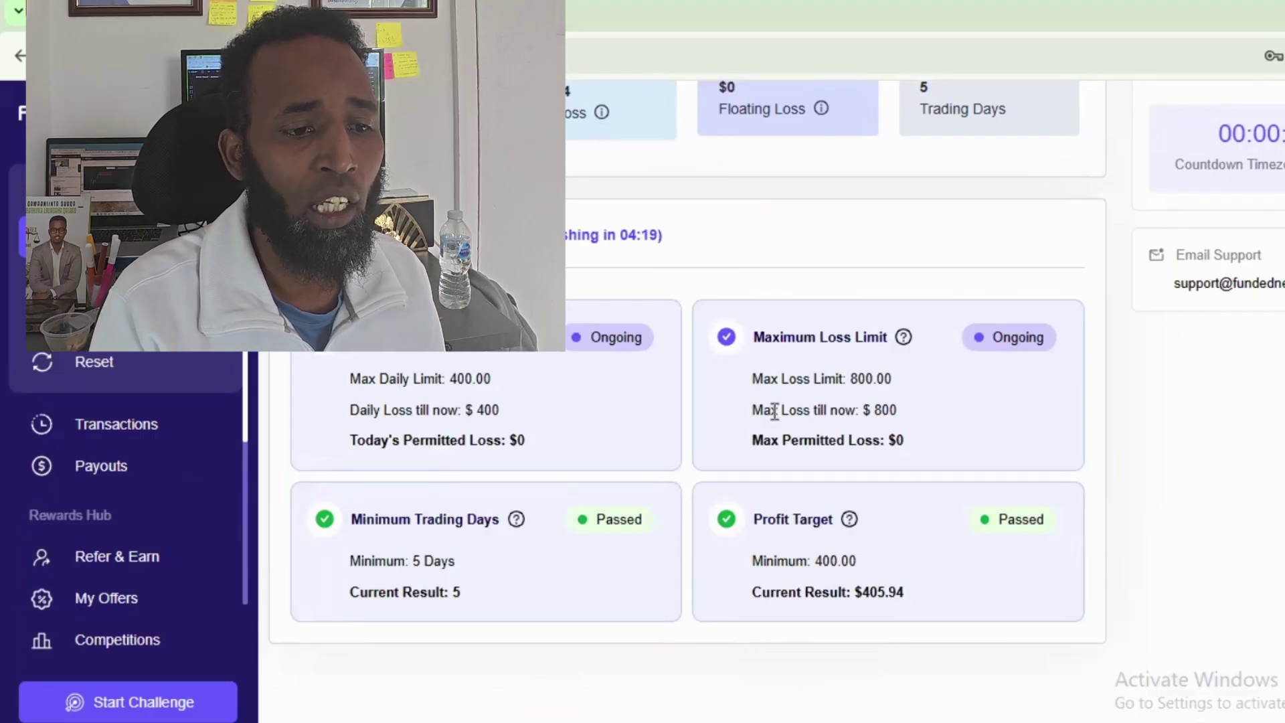
Mark the Profit Target Reached message and the agreement link with an arrow and circles, and open the agreement form.
{"action": "scroll", "coordinate": [785, 419], "scroll_direction": "up", "scroll_amount": 3}
{"action": "mouse_move", "coordinate": [923, 335]}
{"action": "left_mouse_down"}
{"action": "mouse_move", "coordinate": [946, 189]}
{"action": "mouse_move", "coordinate": [963, 208]}
{"action": "left_mouse_up"}
{"action": "scroll", "coordinate": [785, 419], "scroll_direction": "up", "scroll_amount": 5}
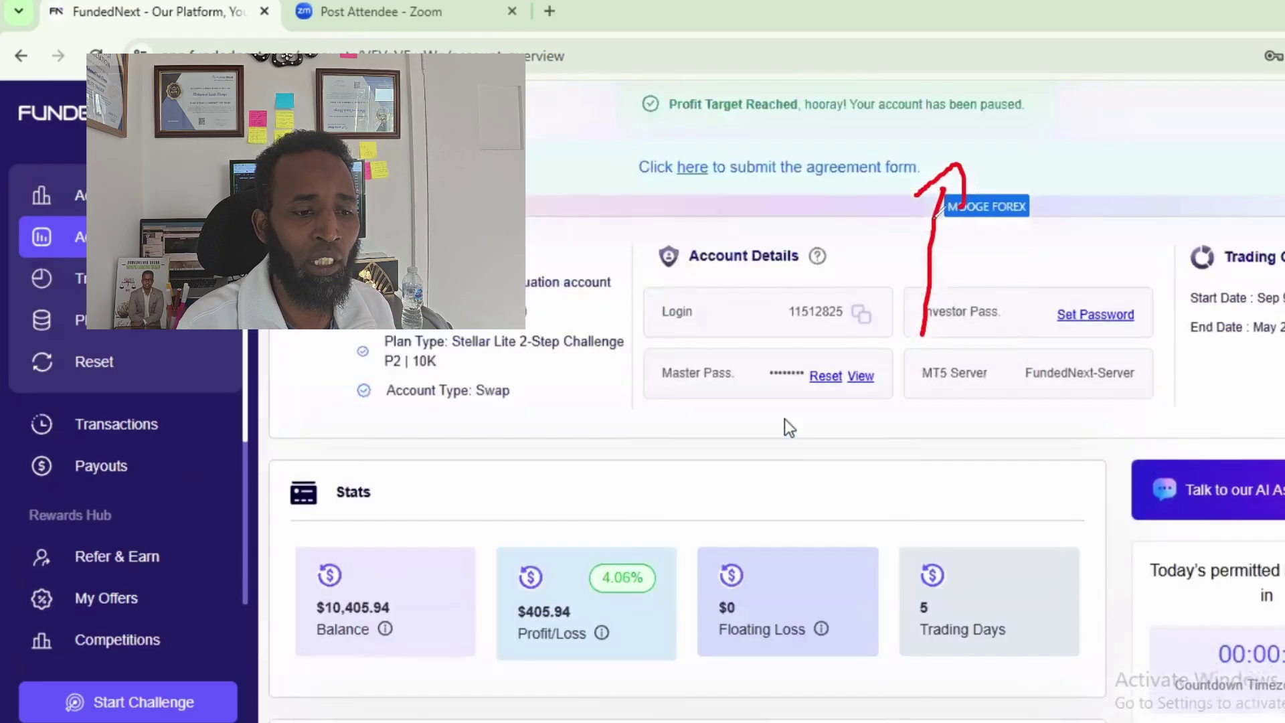
{"action": "left_click_drag", "start_coordinate": [693, 134], "coordinate": [781, 138]}
{"action": "mouse_move", "coordinate": [879, 134]}
{"action": "left_mouse_down"}
{"action": "mouse_move", "coordinate": [991, 64]}
{"action": "mouse_move", "coordinate": [613, 80]}
{"action": "mouse_move", "coordinate": [677, 137]}
{"action": "mouse_move", "coordinate": [568, 162]}
{"action": "mouse_move", "coordinate": [754, 199]}
{"action": "mouse_move", "coordinate": [736, 158]}
{"action": "left_mouse_up"}
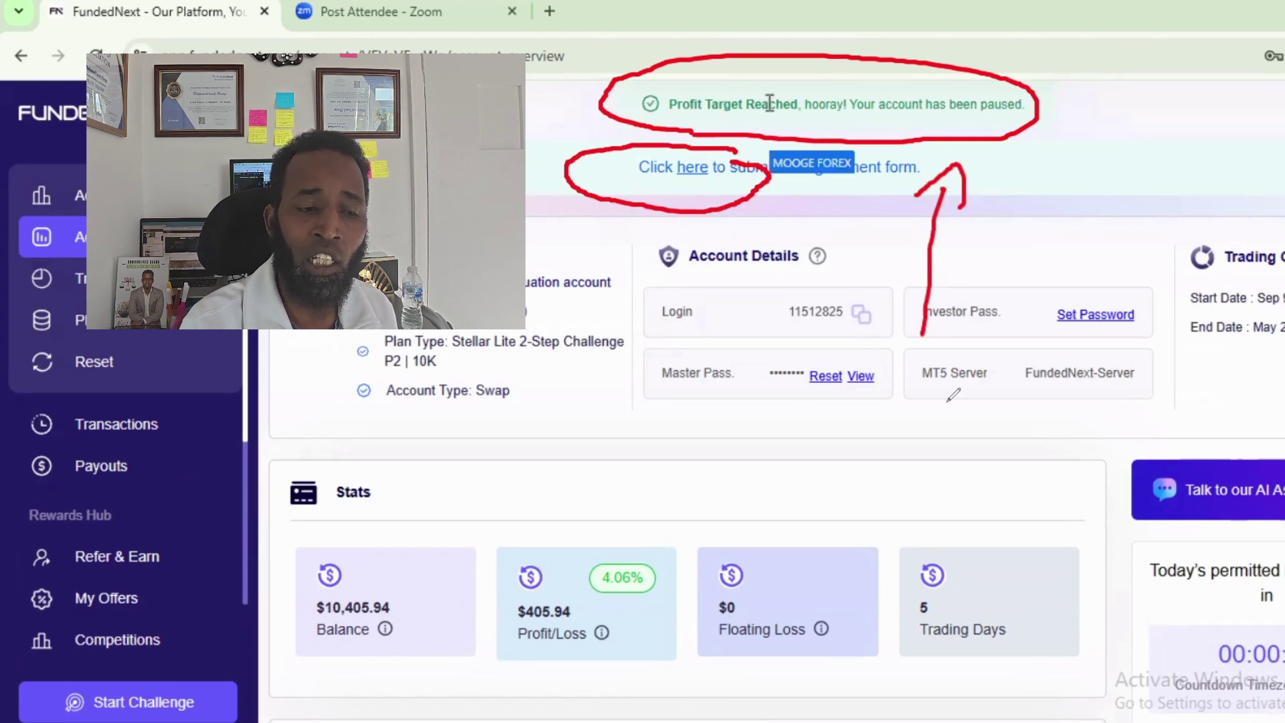
{"action": "left_click", "coordinate": [692, 176]}
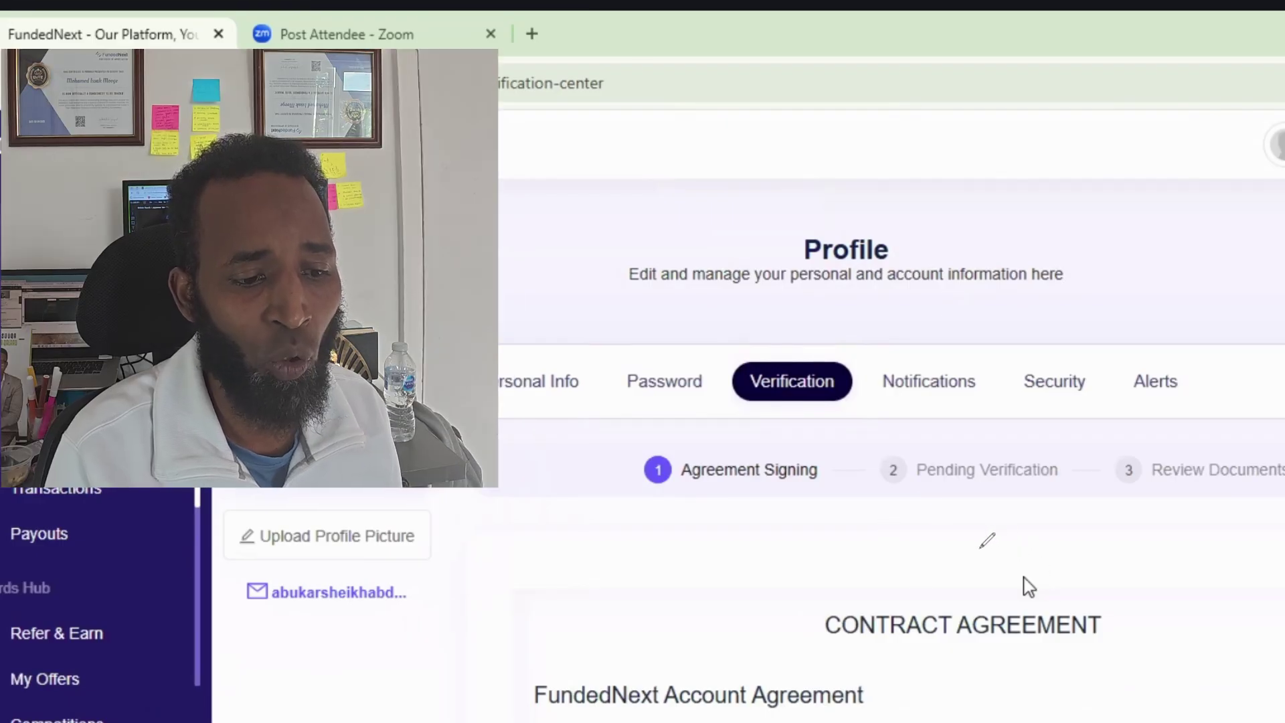
Examine the opening of the contract agreement, circling its heading and marking the text below with annotation strokes.
{"action": "scroll", "coordinate": [1023, 578], "scroll_direction": "down", "scroll_amount": 2}
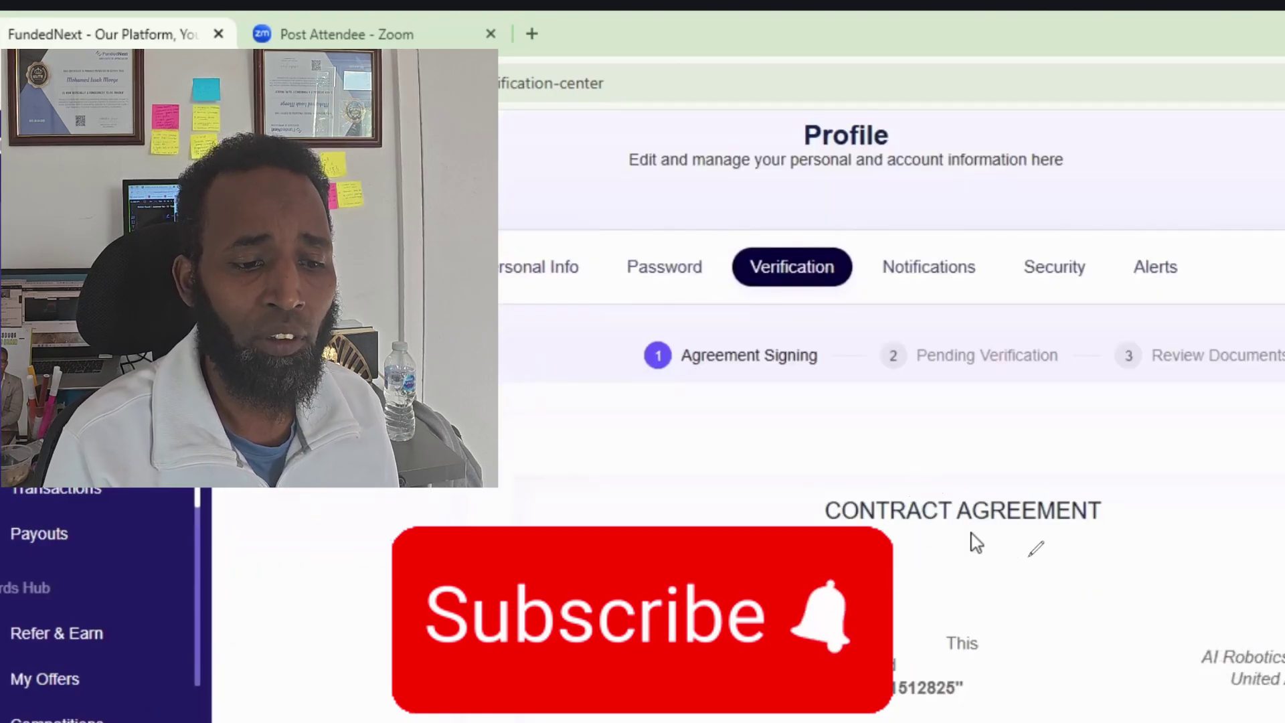
{"action": "scroll", "coordinate": [977, 542], "scroll_direction": "down", "scroll_amount": 6}
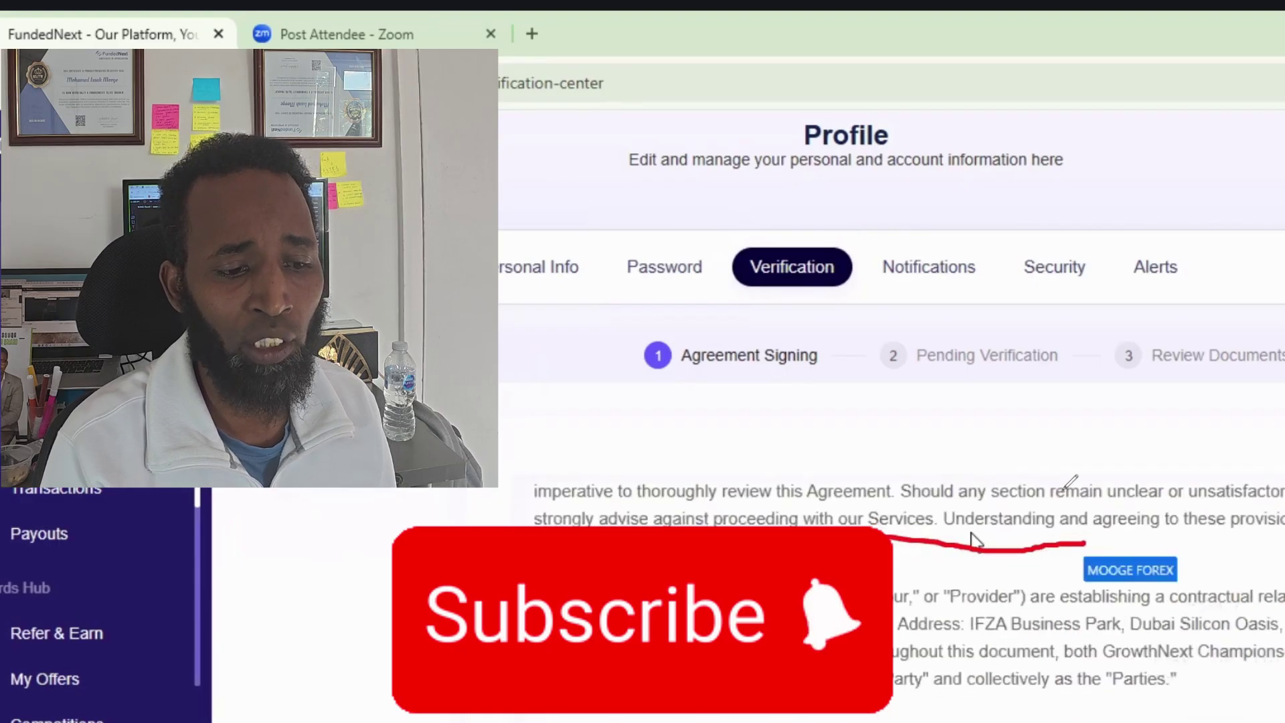
{"action": "scroll", "coordinate": [976, 539], "scroll_direction": "up", "scroll_amount": 6}
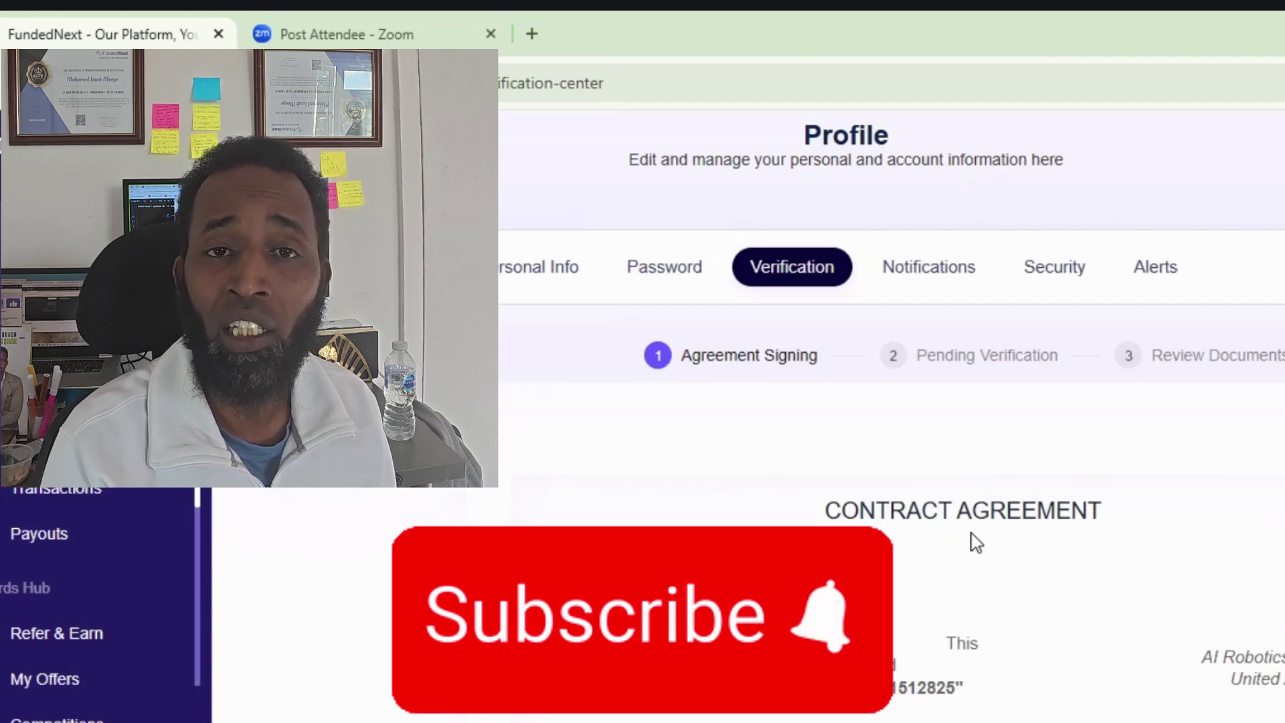
{"action": "mouse_move", "coordinate": [773, 527]}
{"action": "left_mouse_down"}
{"action": "mouse_move", "coordinate": [973, 531]}
{"action": "mouse_move", "coordinate": [1090, 463]}
{"action": "mouse_move", "coordinate": [775, 506]}
{"action": "left_mouse_up"}
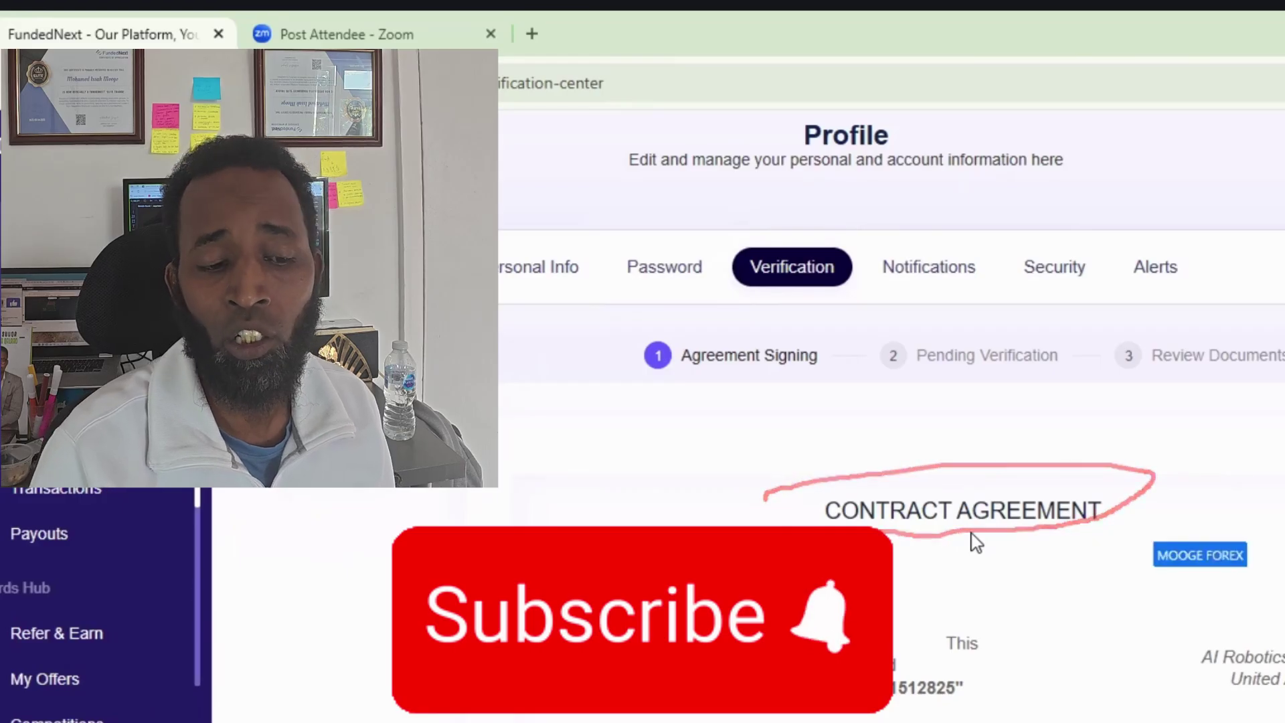
{"action": "left_click_drag", "start_coordinate": [826, 711], "coordinate": [977, 707]}
{"action": "left_click_drag", "start_coordinate": [1135, 597], "coordinate": [1151, 713]}
{"action": "left_click_drag", "start_coordinate": [1094, 677], "coordinate": [1118, 721]}
{"action": "left_click_drag", "start_coordinate": [1153, 721], "coordinate": [1168, 696]}
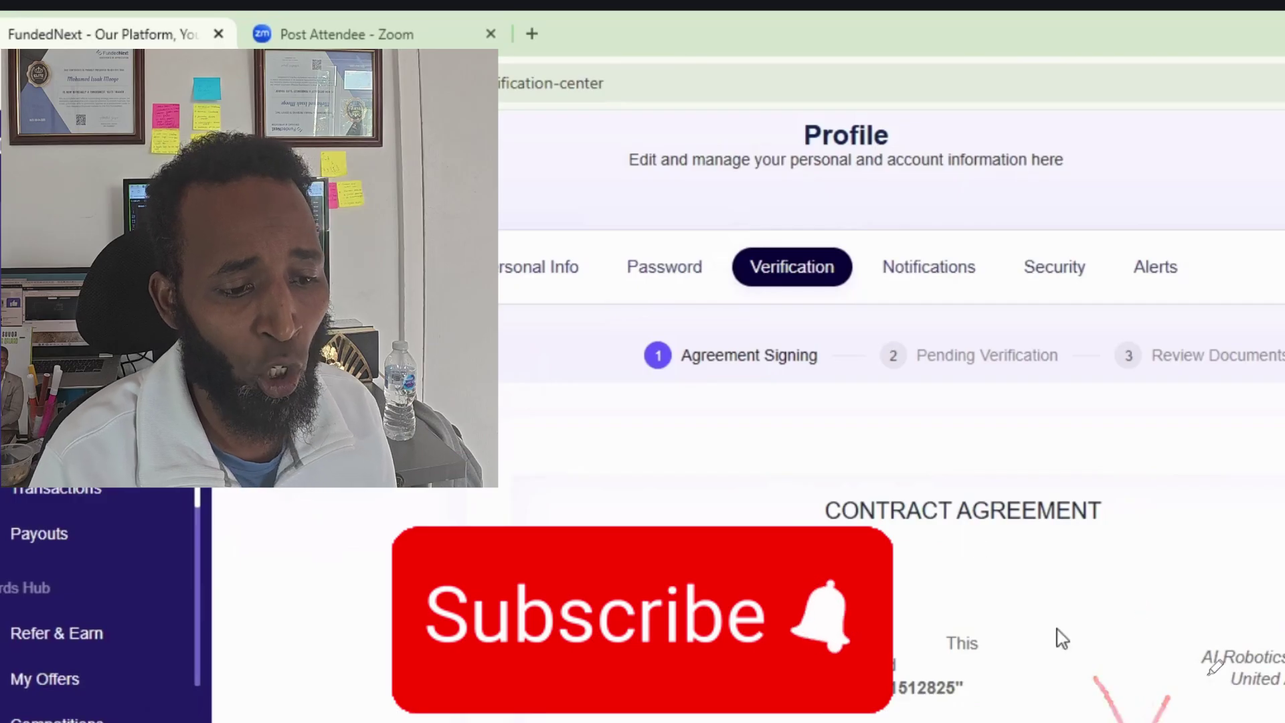
Go through the contract agreement to its end and agree to the terms & conditions.
{"action": "scroll", "coordinate": [1048, 537], "scroll_direction": "down", "scroll_amount": 5}
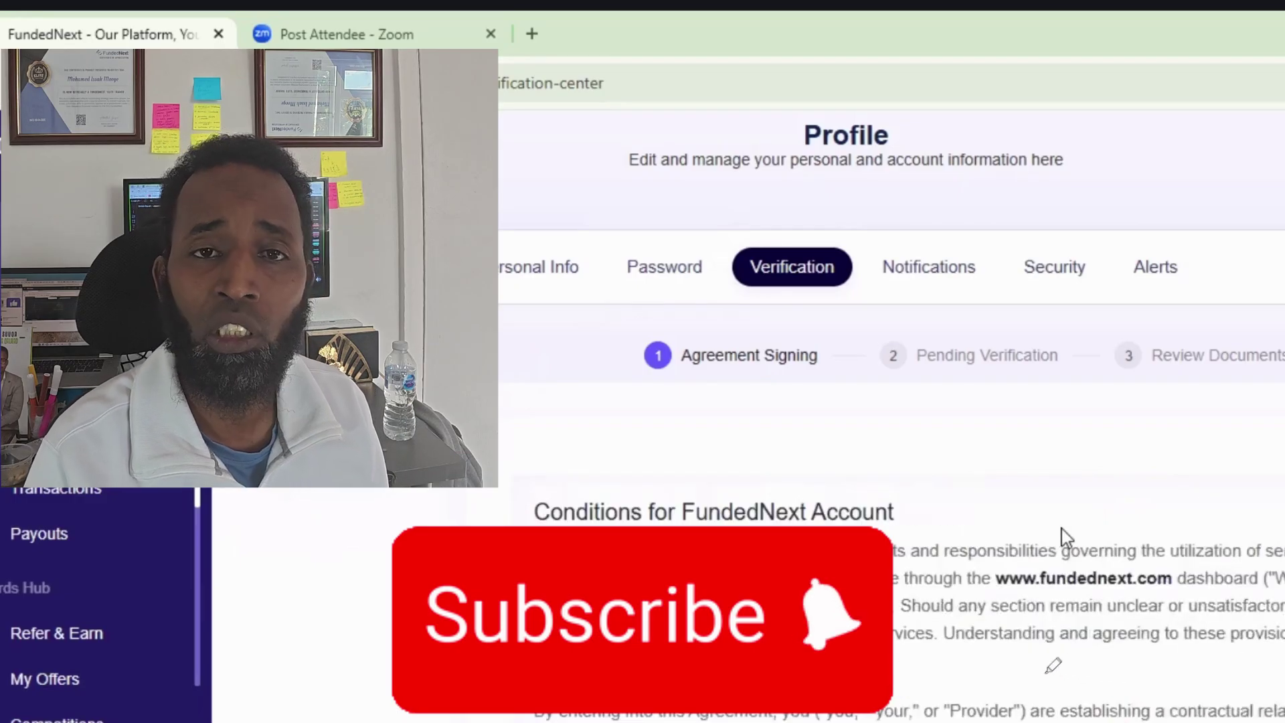
{"action": "scroll", "coordinate": [1066, 535], "scroll_direction": "down", "scroll_amount": 3}
{"action": "scroll", "coordinate": [1064, 528], "scroll_direction": "down", "scroll_amount": 10}
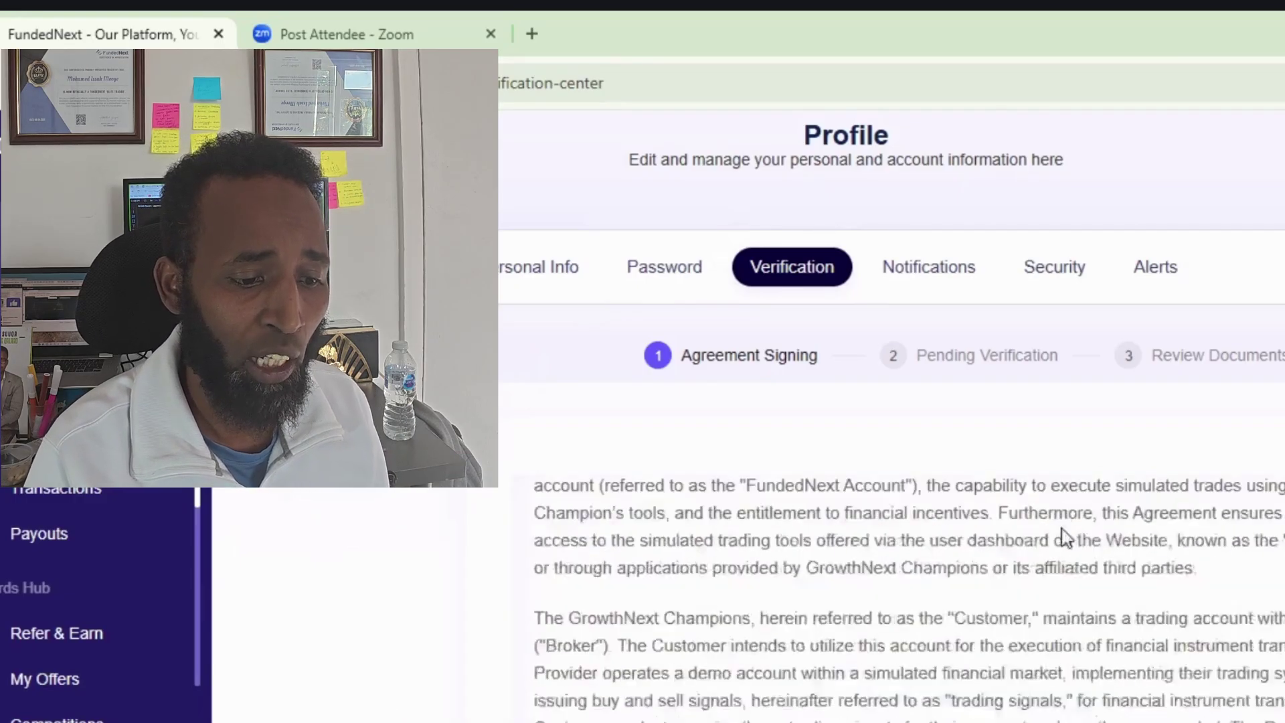
{"action": "scroll", "coordinate": [1064, 532], "scroll_direction": "down", "scroll_amount": 10}
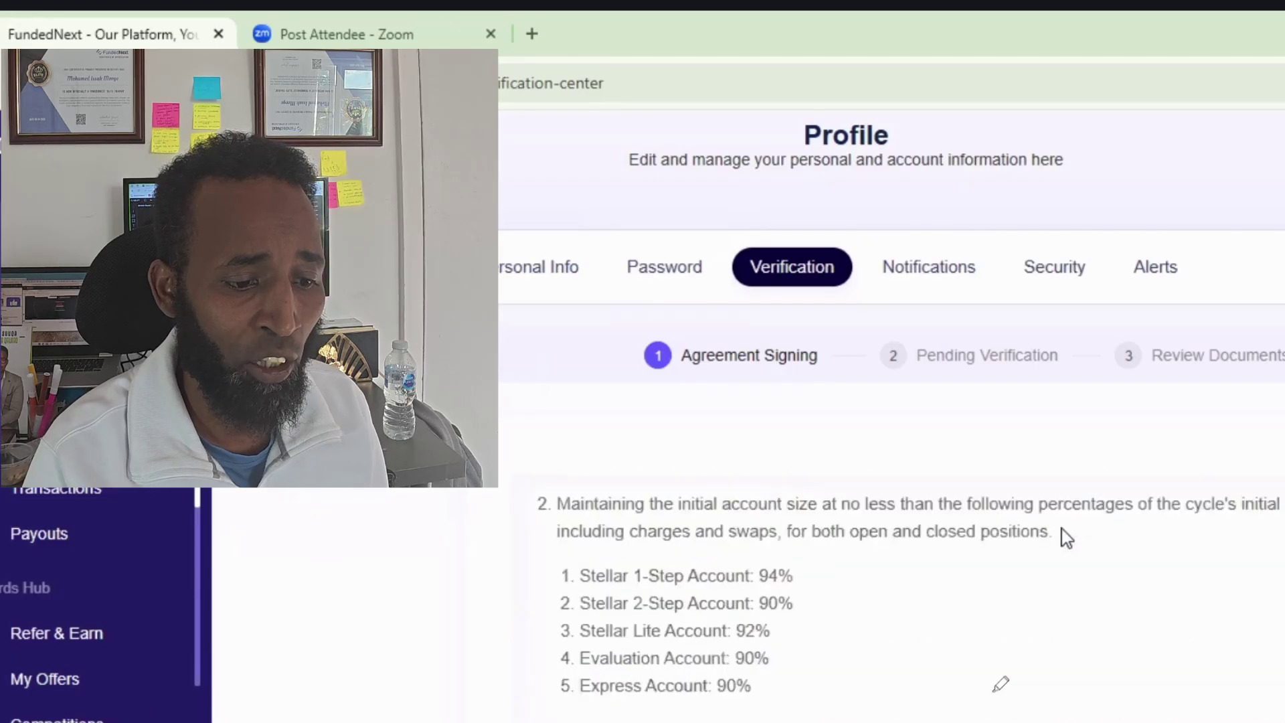
{"action": "mouse_move", "coordinate": [512, 663]}
{"action": "left_mouse_down"}
{"action": "mouse_move", "coordinate": [521, 627]}
{"action": "mouse_move", "coordinate": [540, 630]}
{"action": "left_mouse_up"}
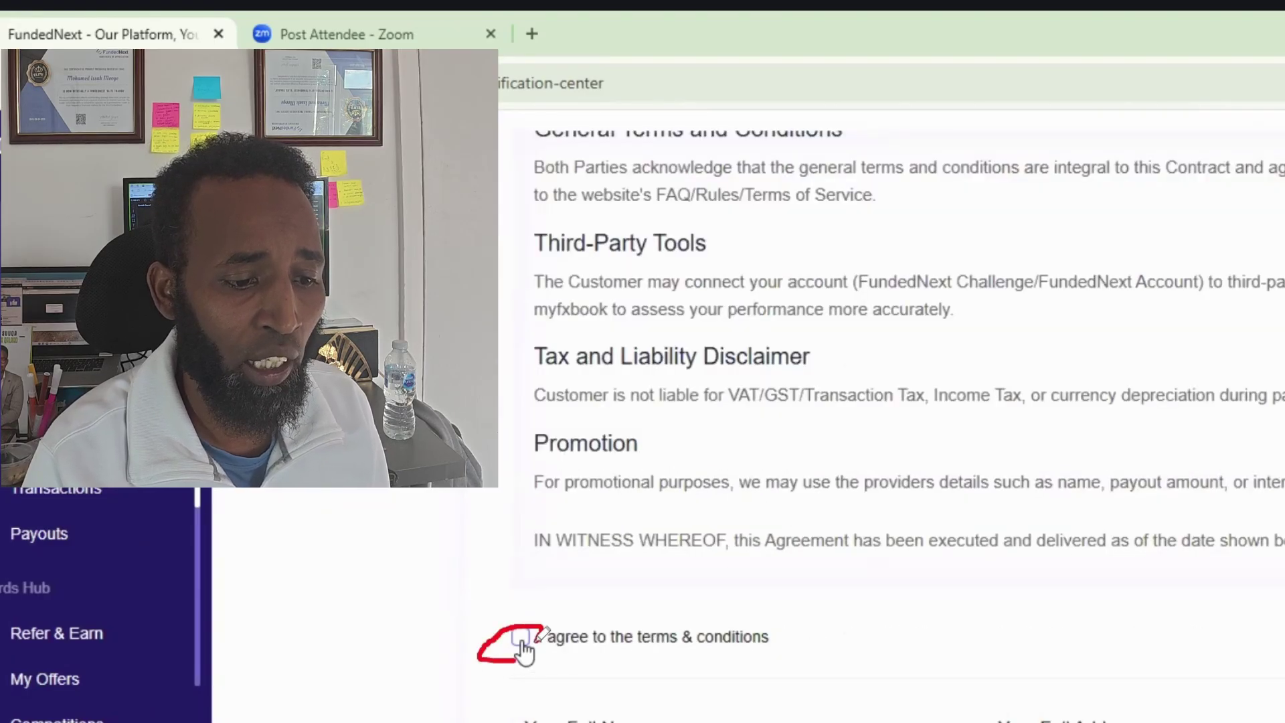
{"action": "left_click", "coordinate": [521, 638]}
Fill in the signer's full name and the full address field below the agreement, and submit the form.
{"action": "scroll", "coordinate": [680, 611], "scroll_direction": "down", "scroll_amount": 3}
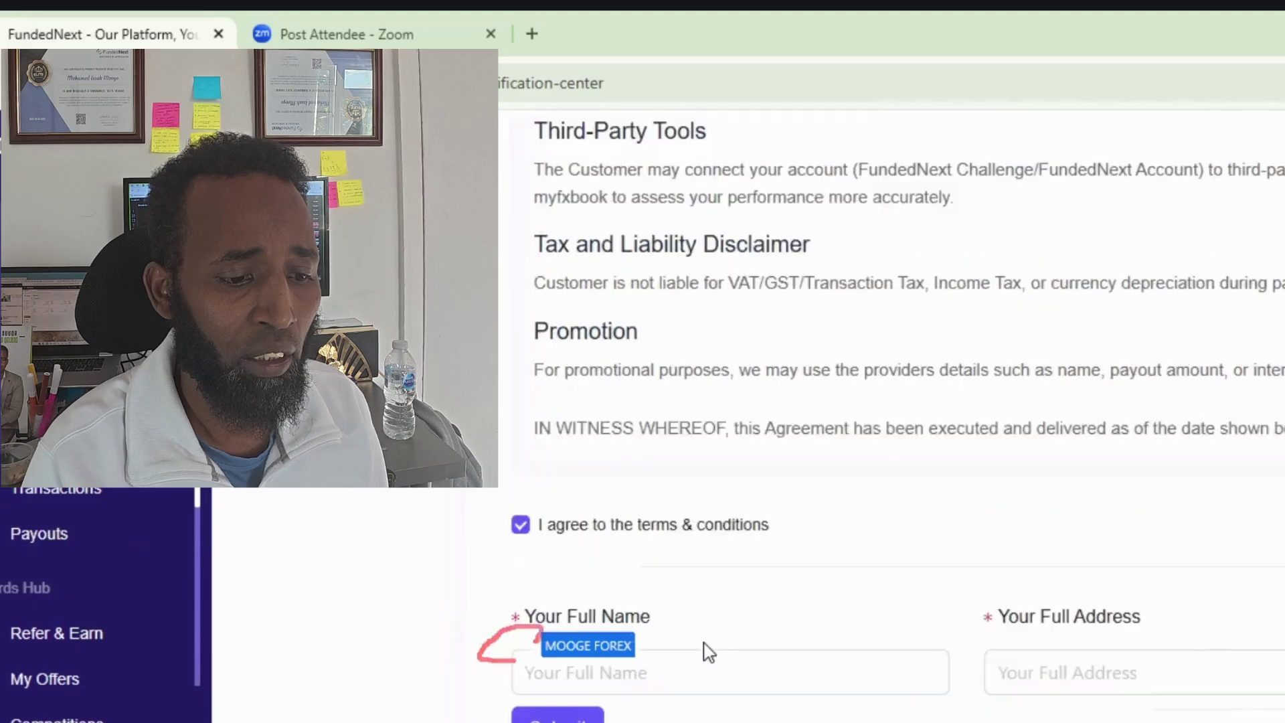
{"action": "left_click_drag", "start_coordinate": [582, 676], "coordinate": [790, 674]}
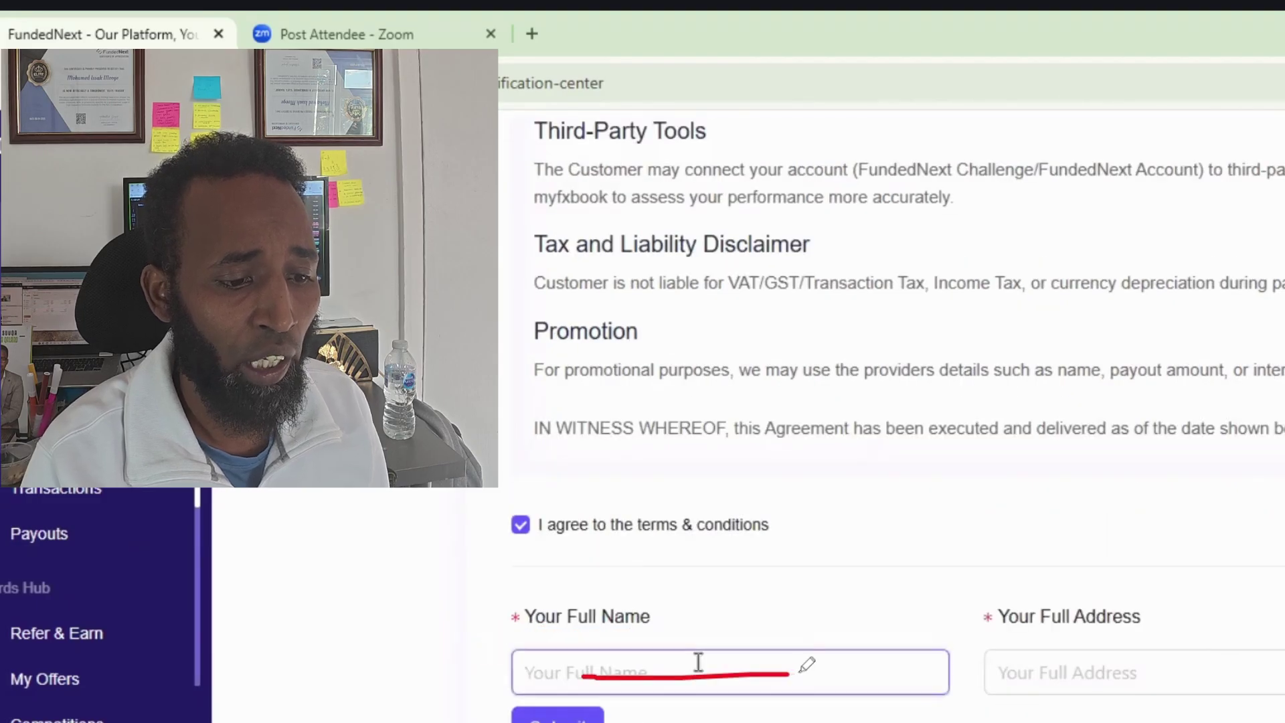
{"action": "type", "text": "a"}
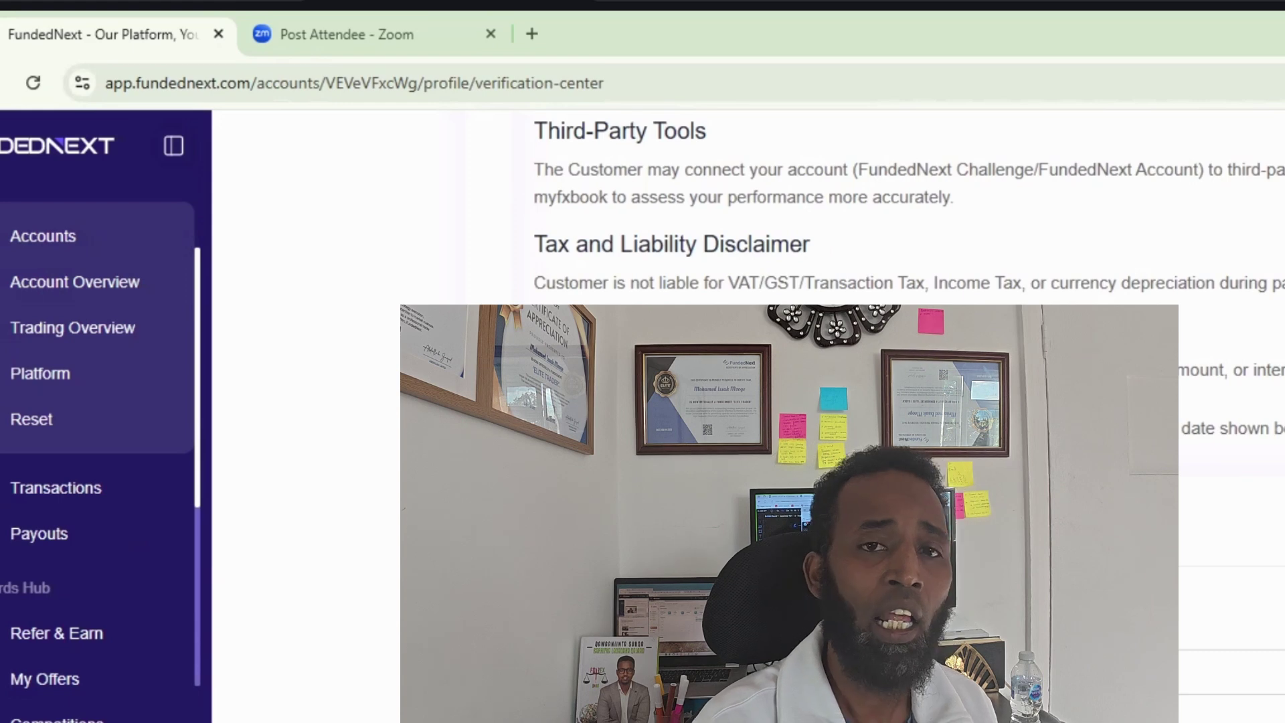
{"action": "left_click_drag", "start_coordinate": [1211, 656], "coordinate": [1179, 663]}
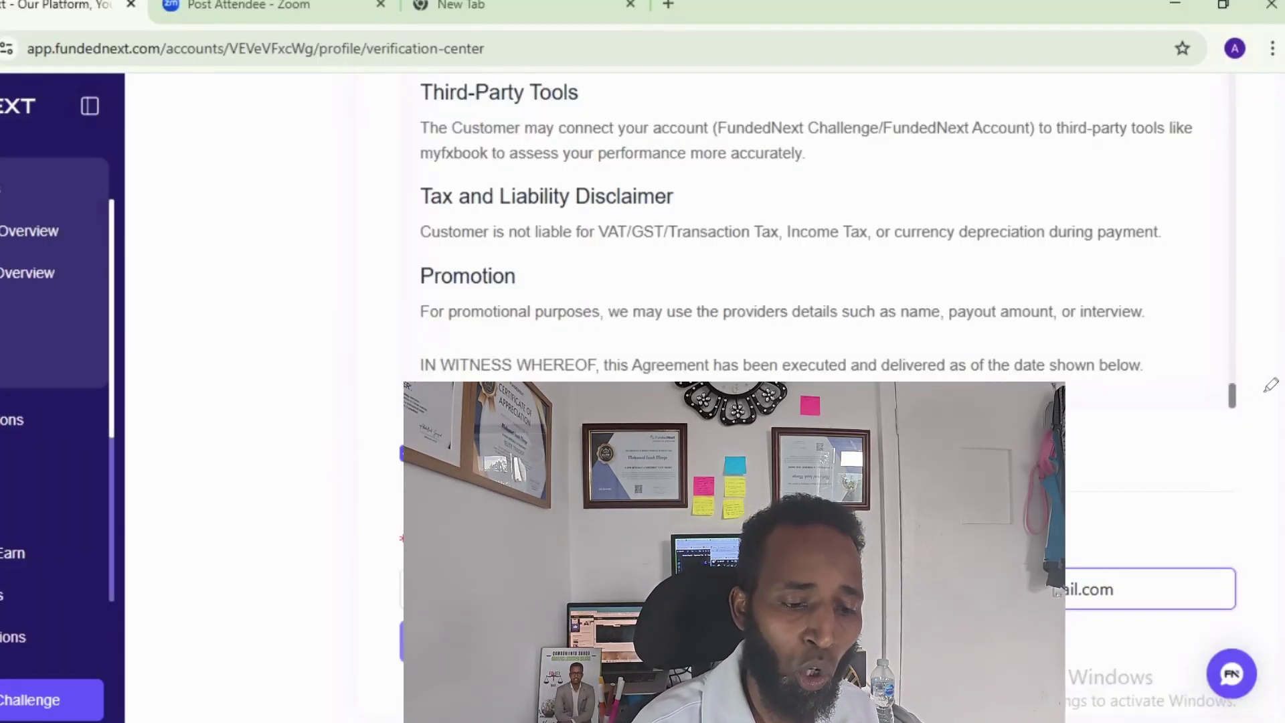
{"action": "left_click", "coordinate": [468, 641]}
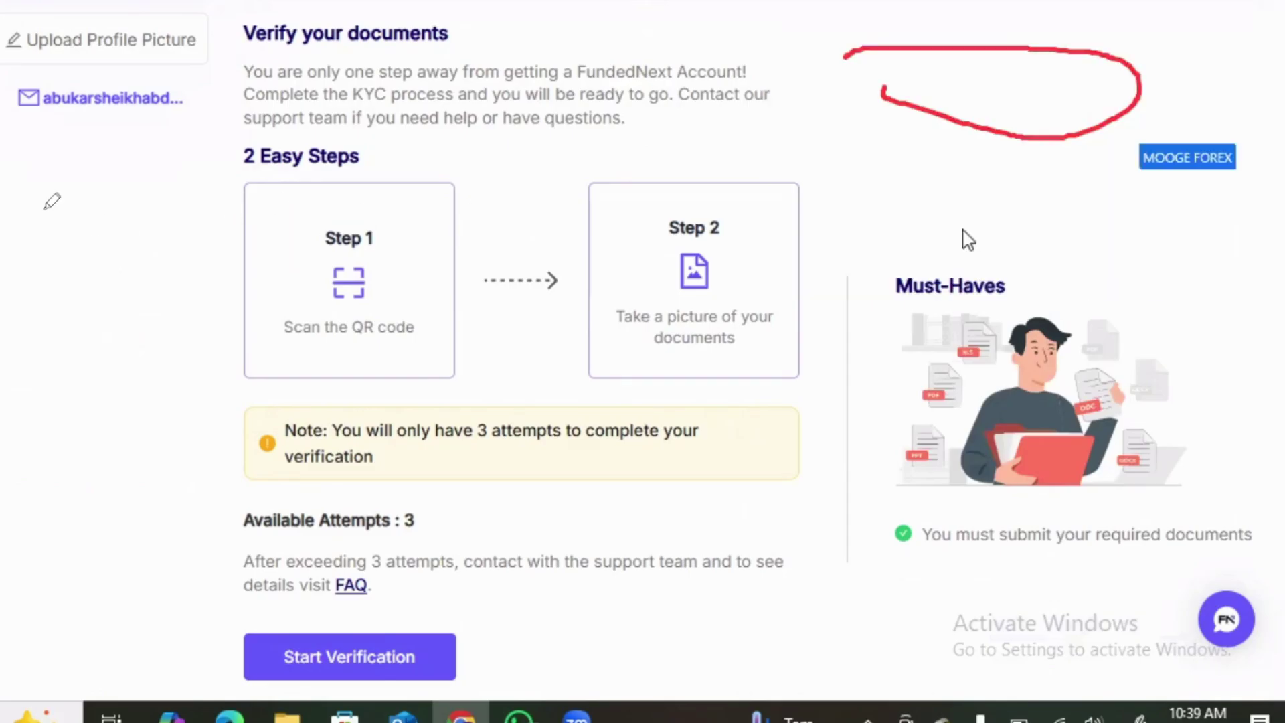
Point out the 3-attempt note, Step 1 and the arrow to Step 2 on the document verification page with annotation strokes.
{"action": "mouse_move", "coordinate": [42, 209]}
{"action": "left_mouse_down"}
{"action": "mouse_move", "coordinate": [171, 204]}
{"action": "mouse_move", "coordinate": [312, 164]}
{"action": "left_mouse_up"}
{"action": "mouse_move", "coordinate": [29, 322]}
{"action": "left_mouse_down"}
{"action": "mouse_move", "coordinate": [39, 306]}
{"action": "mouse_move", "coordinate": [91, 367]}
{"action": "left_mouse_up"}
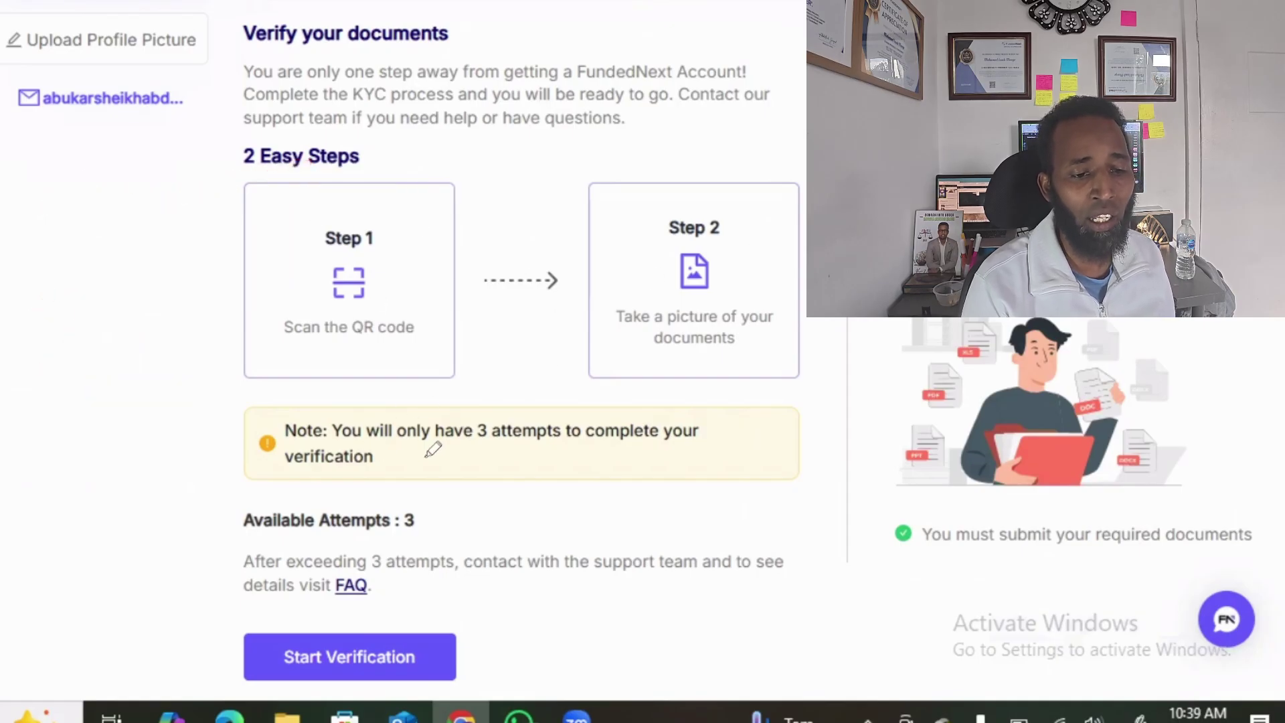
{"action": "left_click_drag", "start_coordinate": [456, 461], "coordinate": [708, 452]}
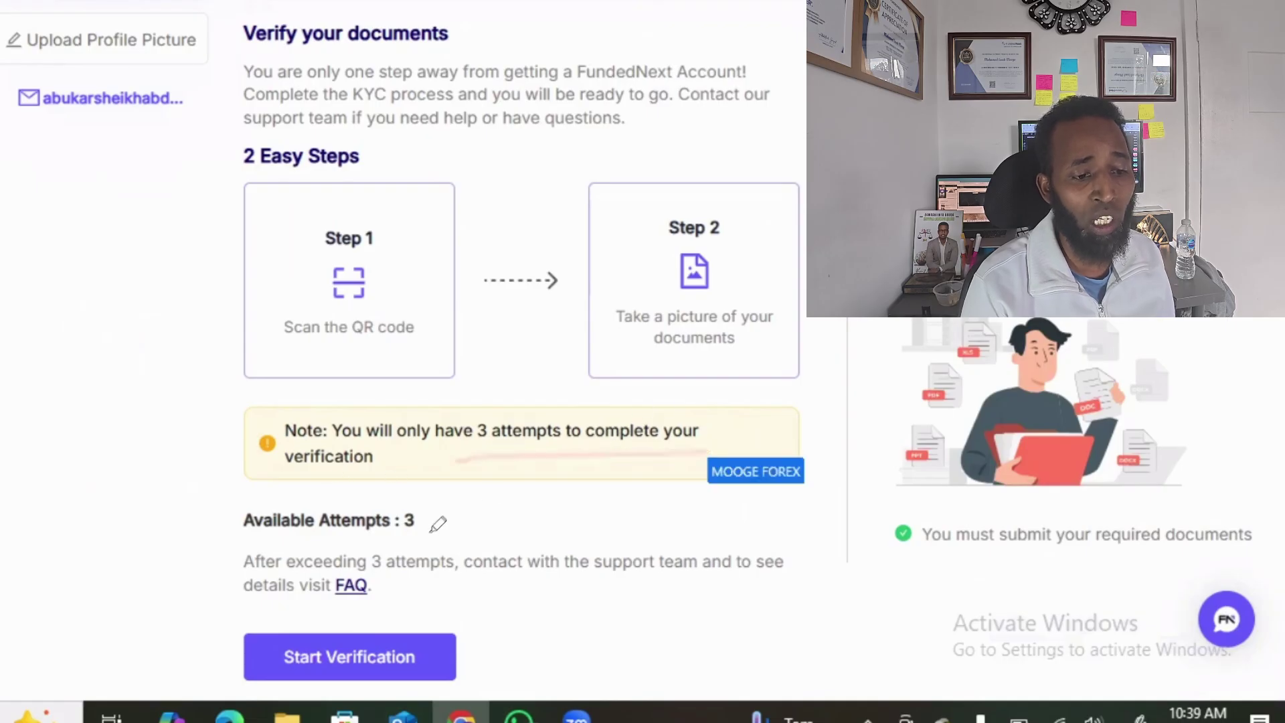
{"action": "mouse_move", "coordinate": [387, 236]}
{"action": "left_mouse_down"}
{"action": "mouse_move", "coordinate": [276, 257]}
{"action": "mouse_move", "coordinate": [304, 305]}
{"action": "left_mouse_up"}
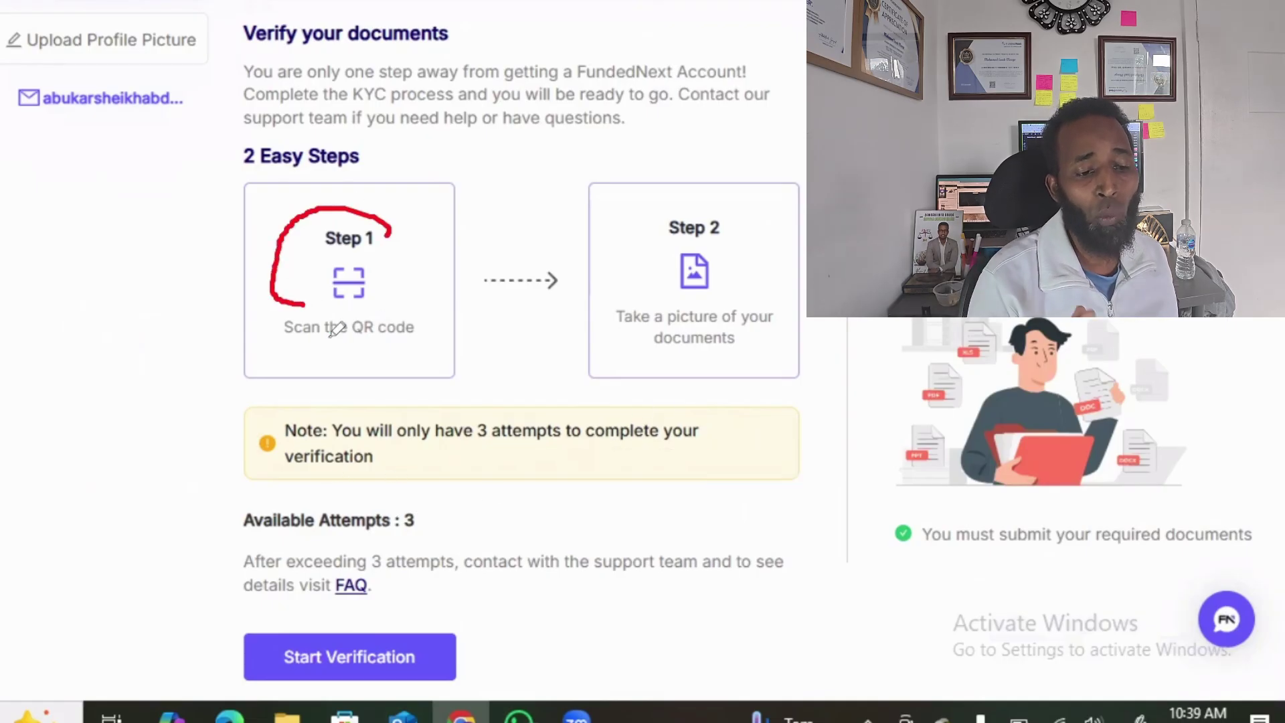
{"action": "left_click_drag", "start_coordinate": [401, 305], "coordinate": [425, 261]}
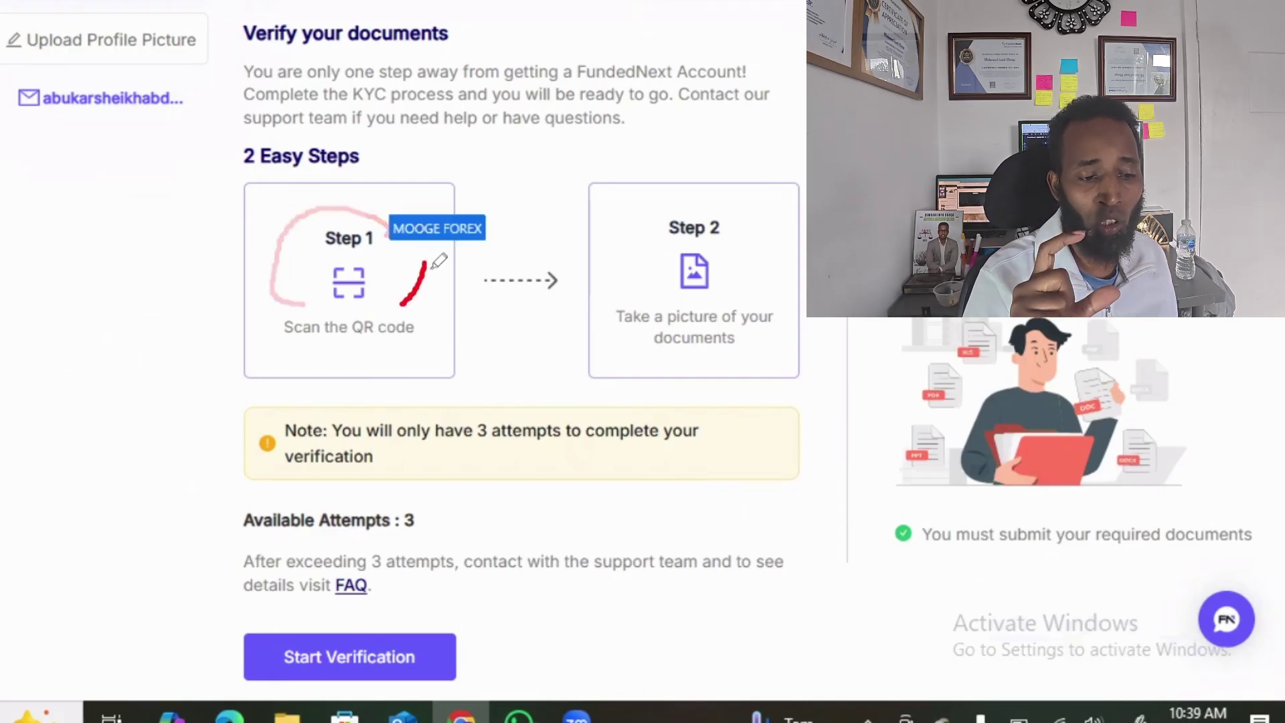
{"action": "left_click_drag", "start_coordinate": [492, 295], "coordinate": [602, 293]}
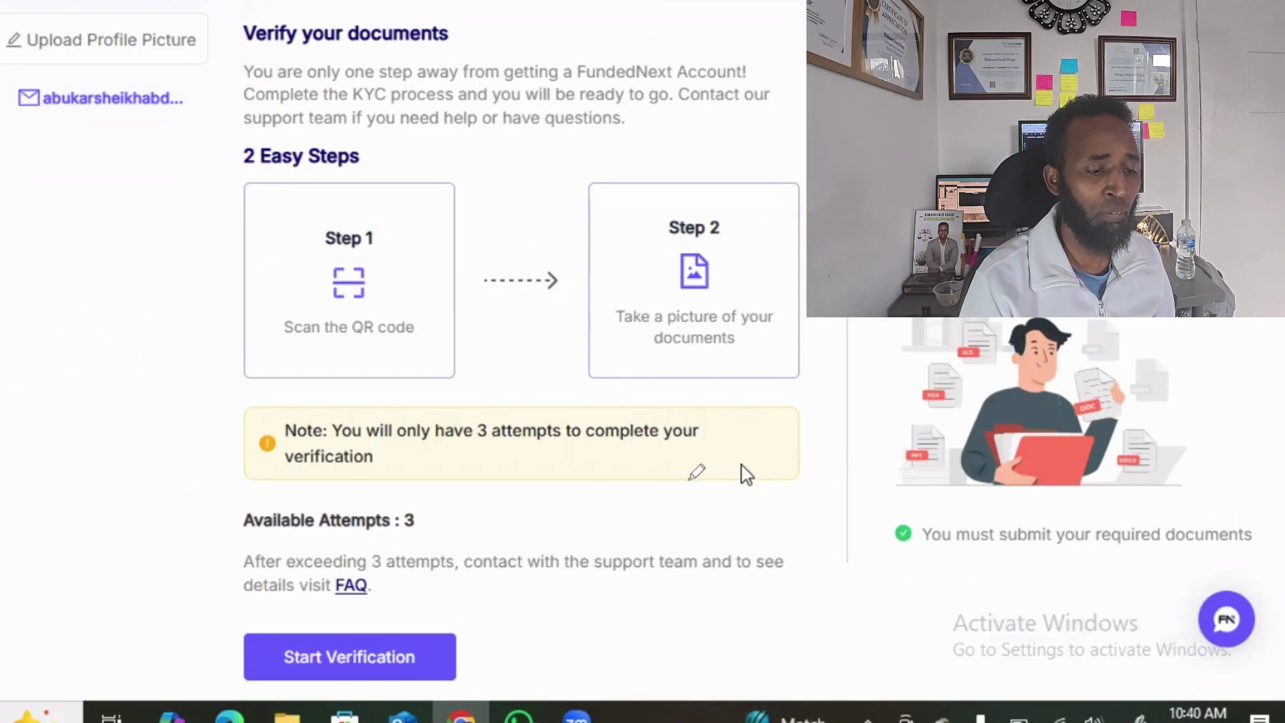
Underline the QR code instruction and the available attempts, and start the document verification.
{"action": "mouse_move", "coordinate": [194, 148]}
{"action": "left_mouse_down"}
{"action": "mouse_move", "coordinate": [414, 151]}
{"action": "mouse_move", "coordinate": [242, 176]}
{"action": "mouse_move", "coordinate": [189, 142]}
{"action": "mouse_move", "coordinate": [209, 139]}
{"action": "left_mouse_up"}
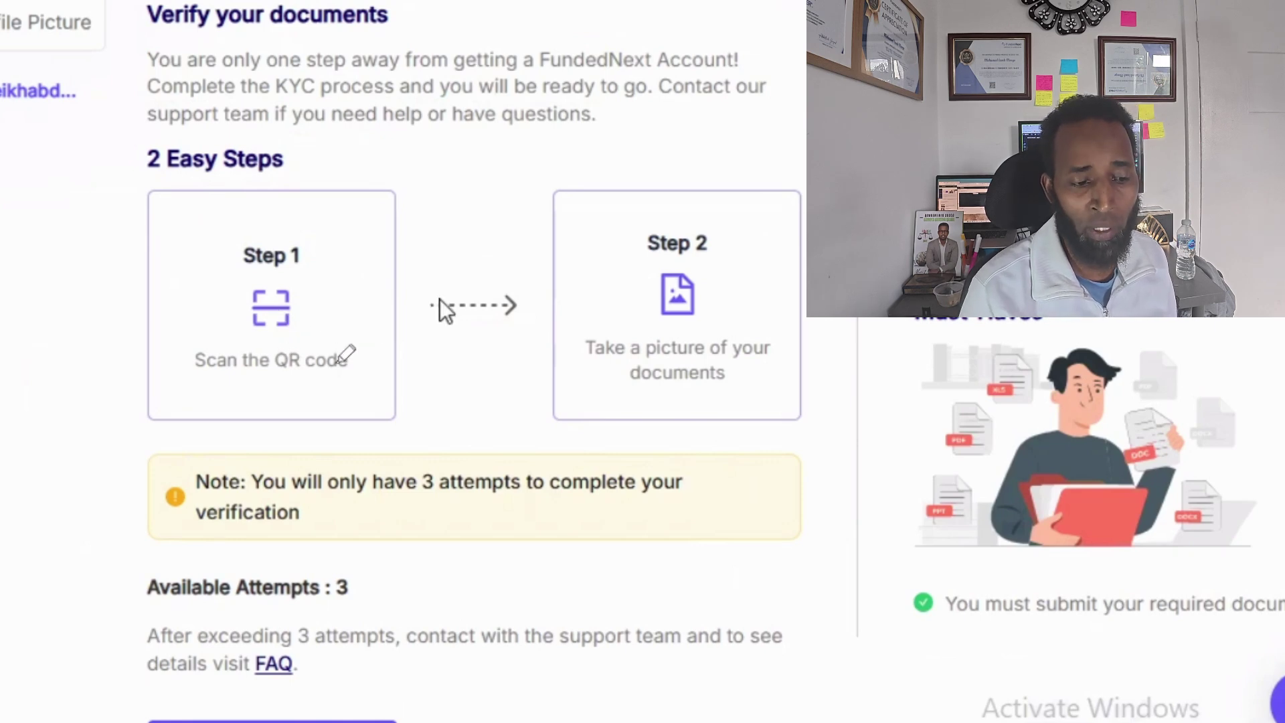
{"action": "left_click_drag", "start_coordinate": [192, 376], "coordinate": [359, 376]}
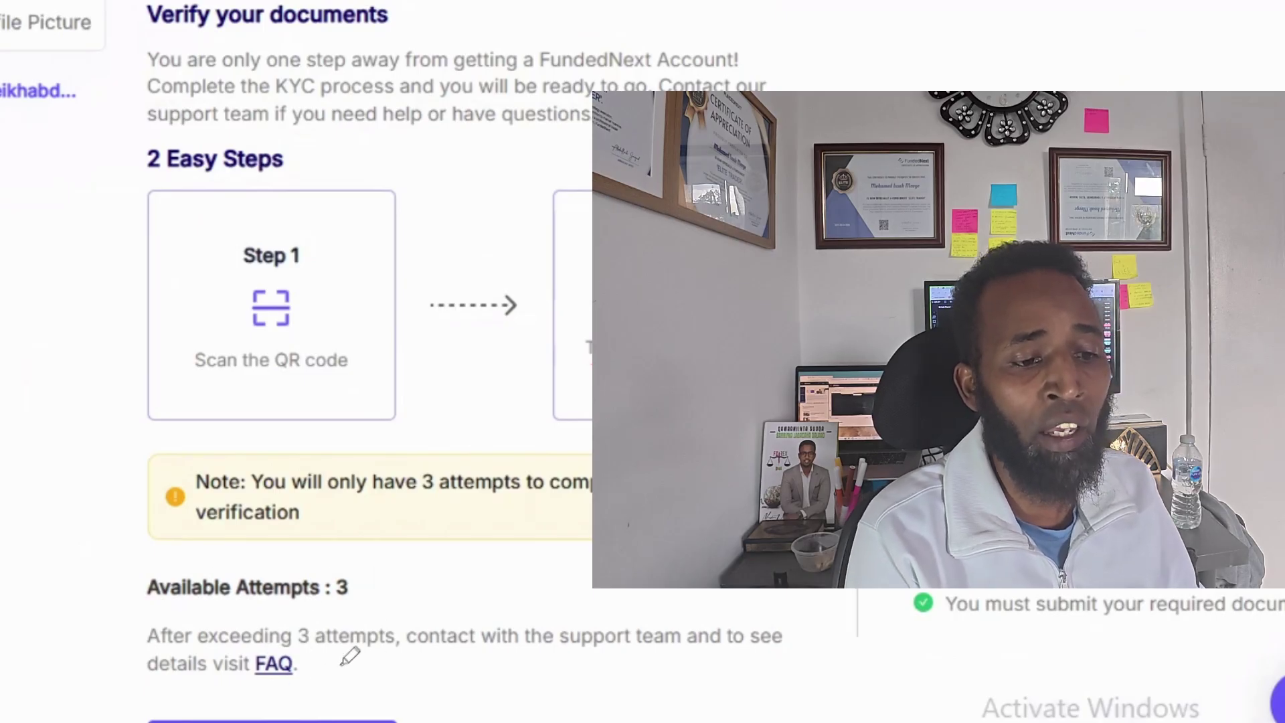
{"action": "left_click_drag", "start_coordinate": [160, 620], "coordinate": [309, 617]}
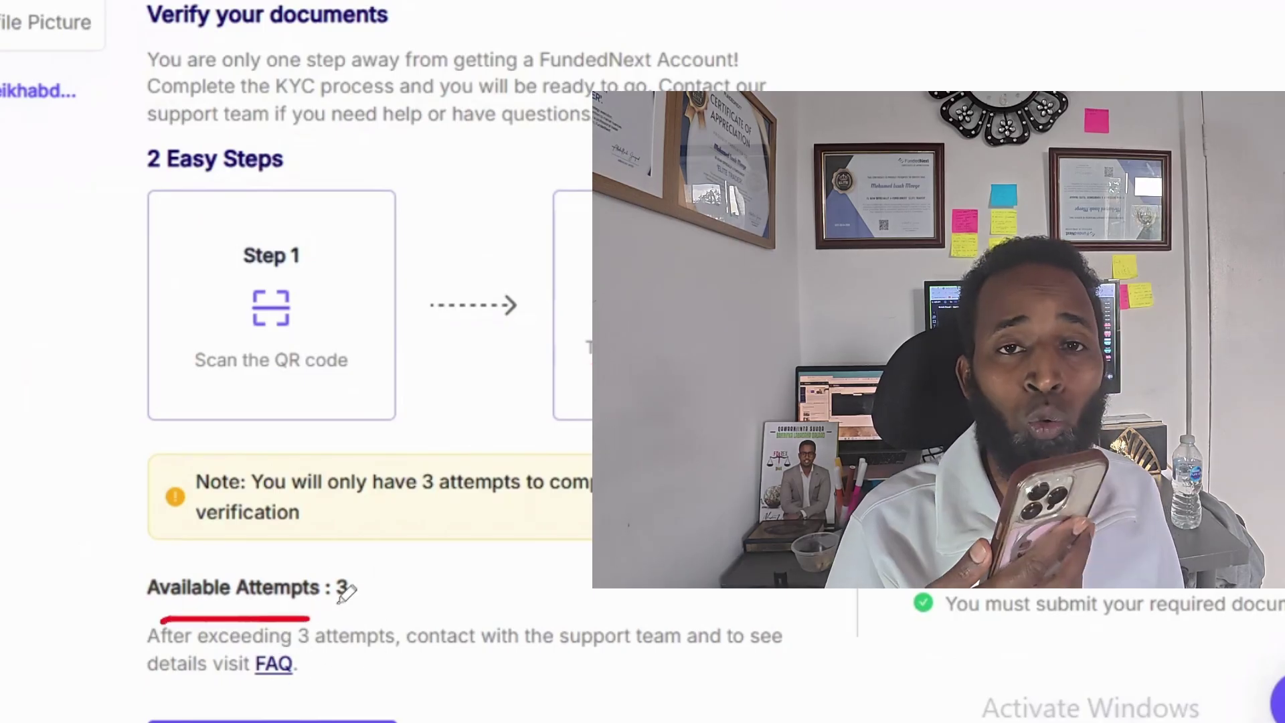
{"action": "left_click_drag", "start_coordinate": [177, 694], "coordinate": [425, 721]}
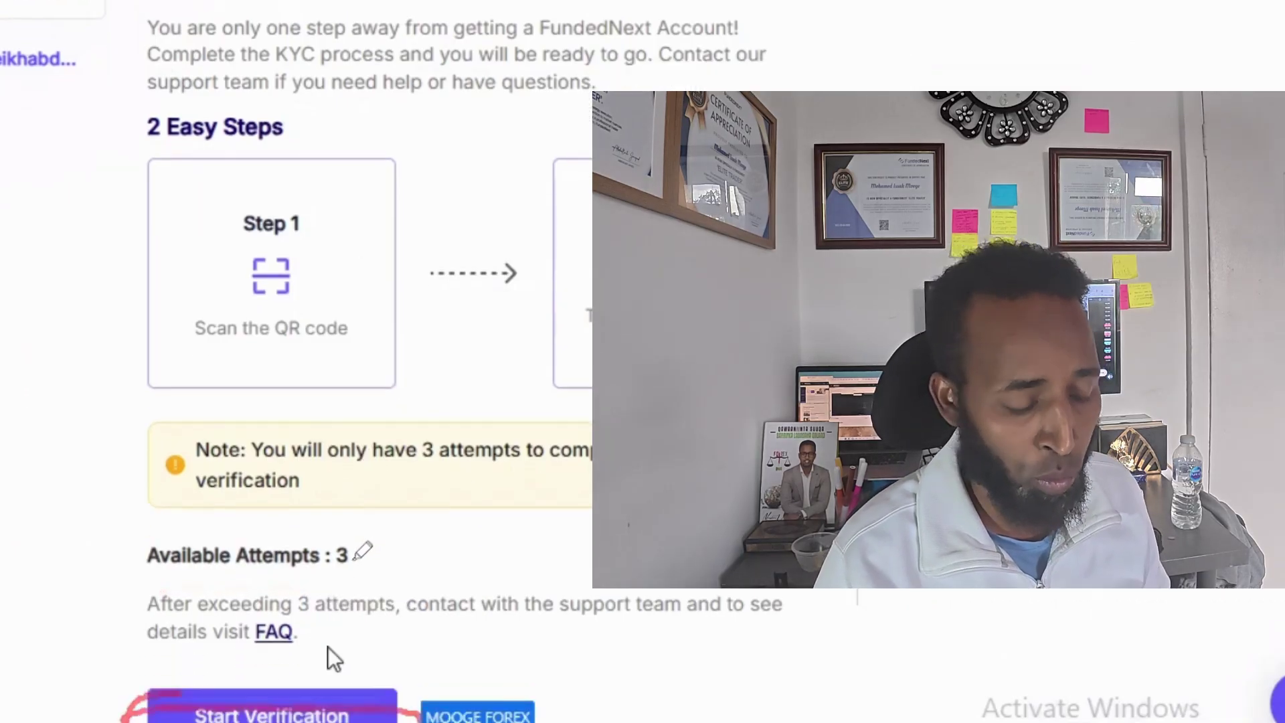
{"action": "scroll", "coordinate": [335, 656], "scroll_direction": "down", "scroll_amount": 1}
{"action": "left_click", "coordinate": [275, 715]}
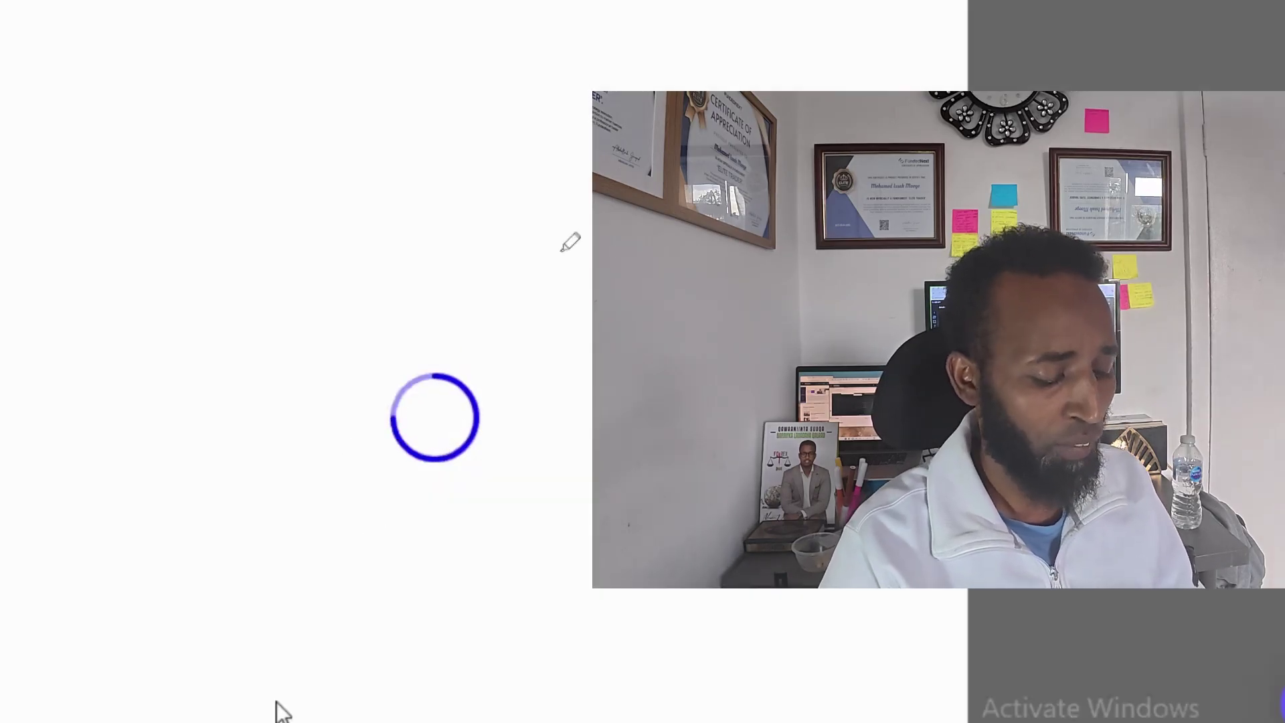
Mark the smartphone requirement and the phone number field with annotation strokes, and bring the whole QR code into view.
{"action": "mouse_move", "coordinate": [305, 331]}
{"action": "left_mouse_down"}
{"action": "mouse_move", "coordinate": [298, 253]}
{"action": "mouse_move", "coordinate": [540, 545]}
{"action": "mouse_move", "coordinate": [268, 221]}
{"action": "mouse_move", "coordinate": [408, 194]}
{"action": "left_mouse_up"}
{"action": "mouse_move", "coordinate": [105, 528]}
{"action": "left_mouse_down"}
{"action": "mouse_move", "coordinate": [220, 473]}
{"action": "mouse_move", "coordinate": [358, 653]}
{"action": "mouse_move", "coordinate": [143, 661]}
{"action": "mouse_move", "coordinate": [179, 519]}
{"action": "left_mouse_up"}
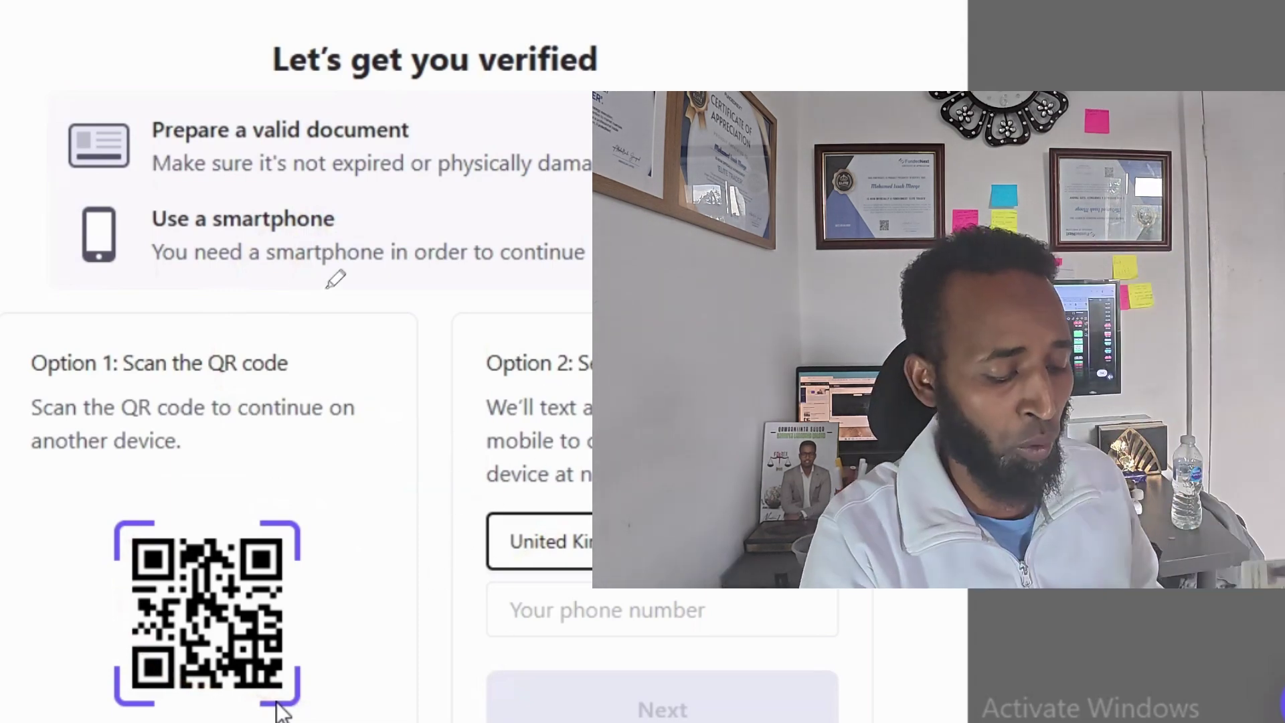
{"action": "mouse_move", "coordinate": [96, 200]}
{"action": "left_mouse_down"}
{"action": "mouse_move", "coordinate": [524, 191]}
{"action": "mouse_move", "coordinate": [769, 208]}
{"action": "mouse_move", "coordinate": [382, 296]}
{"action": "mouse_move", "coordinate": [7, 208]}
{"action": "mouse_move", "coordinate": [144, 213]}
{"action": "left_mouse_up"}
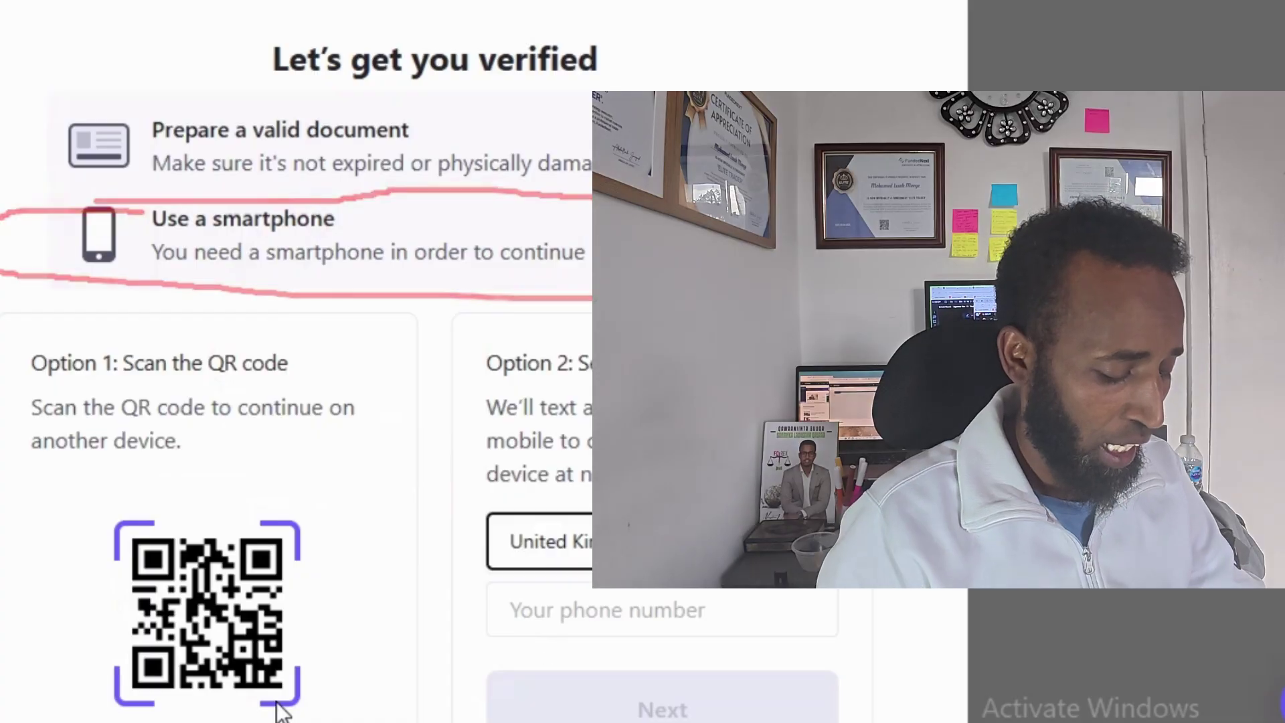
{"action": "left_click_drag", "start_coordinate": [559, 607], "coordinate": [673, 595]}
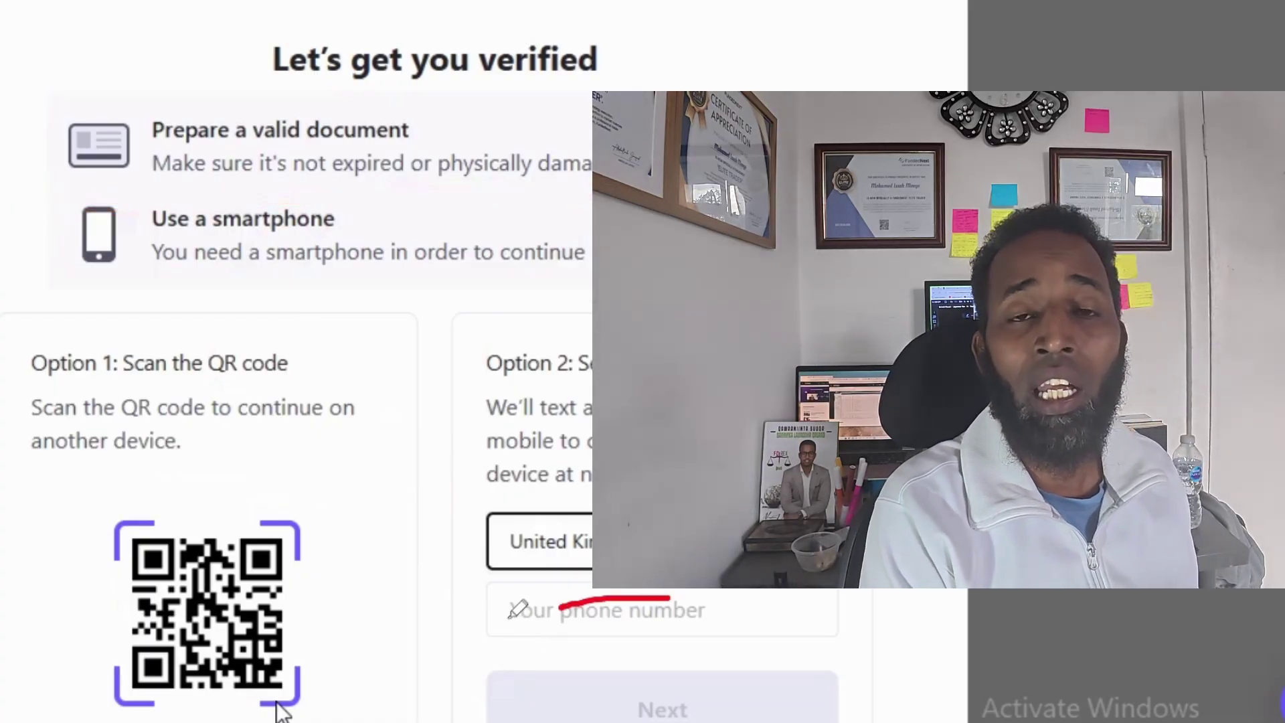
{"action": "left_click_drag", "start_coordinate": [519, 609], "coordinate": [733, 613]}
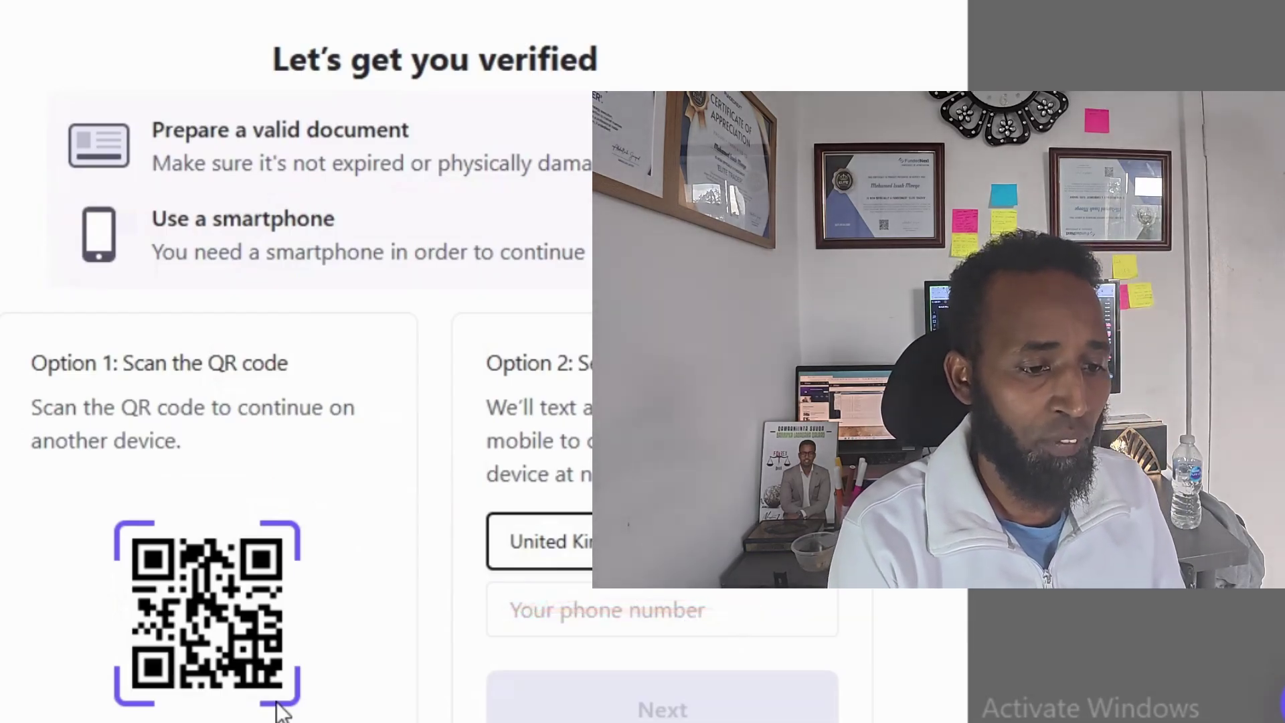
{"action": "scroll", "coordinate": [204, 461], "scroll_direction": "down", "scroll_amount": 2}
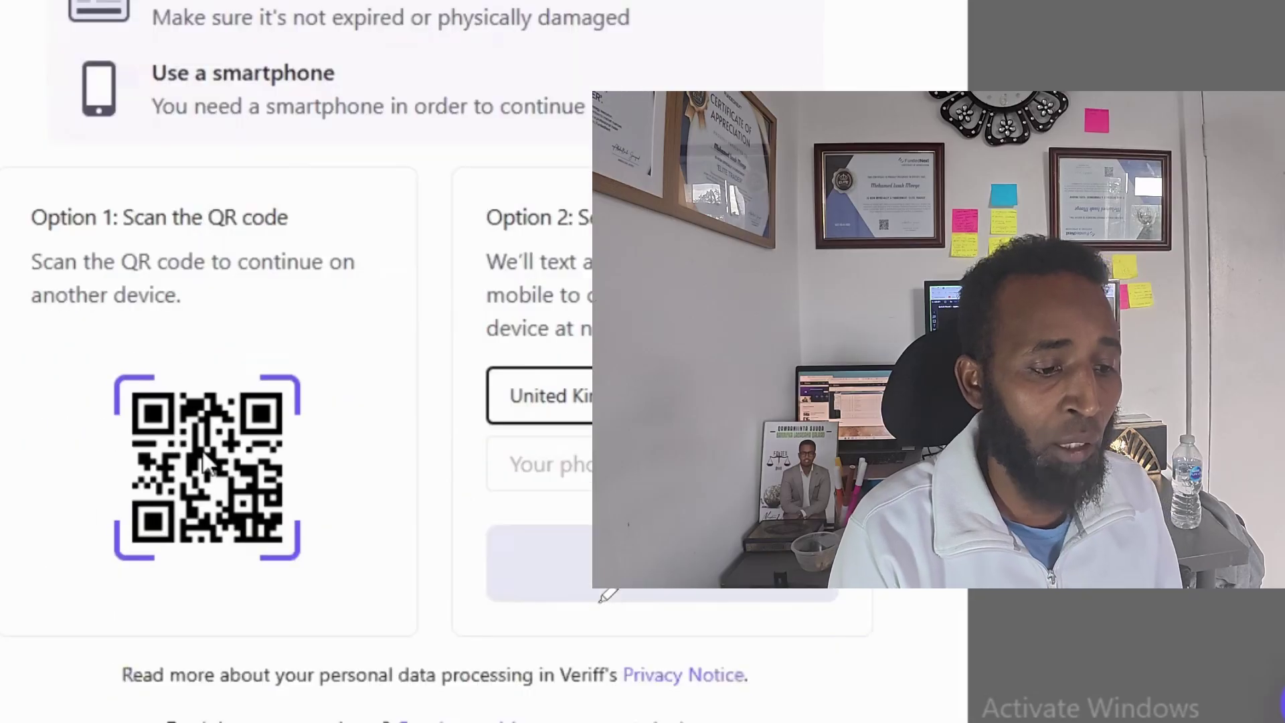